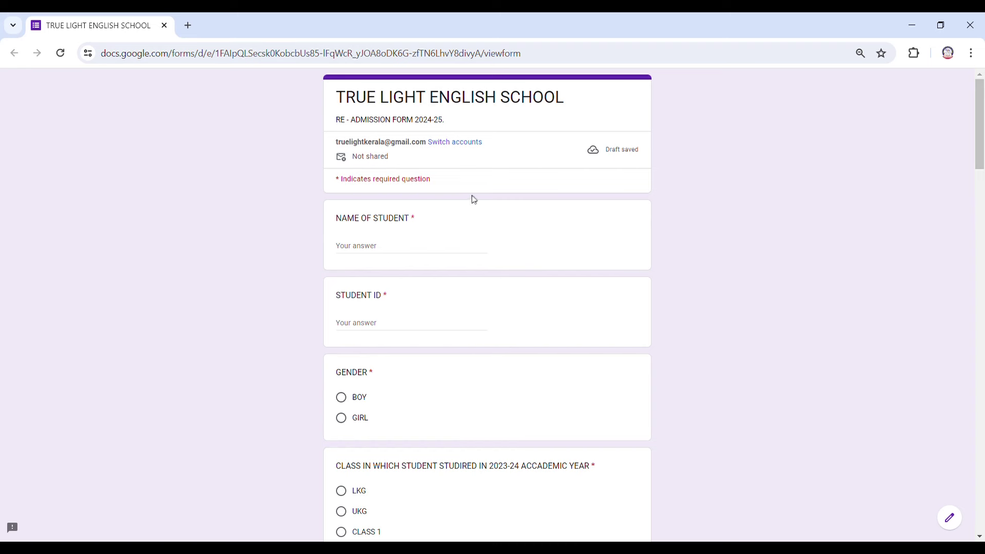
# Examine the opening questions of the re-admission form, covering student name, student ID, gender, 2023-24 class and promoted class.
pyautogui.scroll(-1, 471, 202)
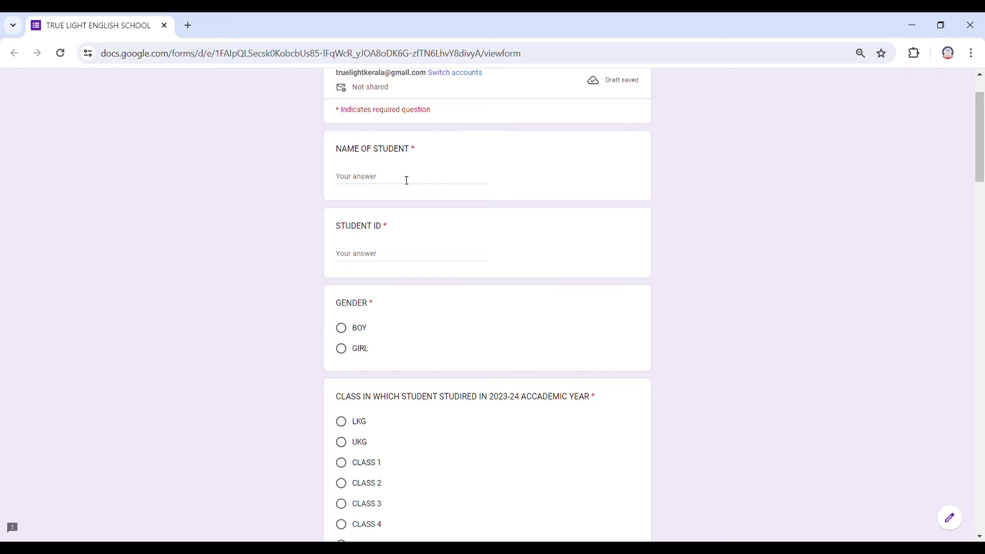
pyautogui.scroll(-1, 407, 180)
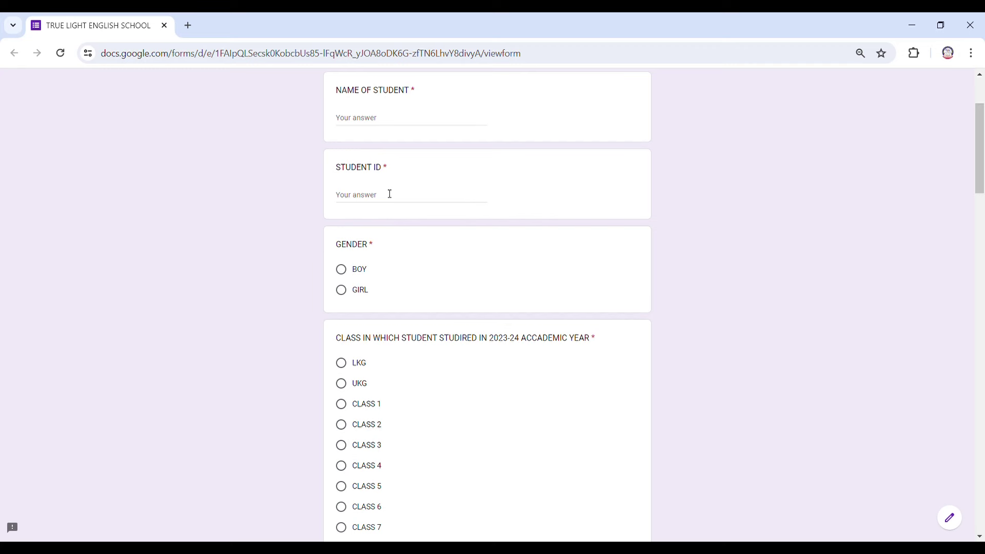
pyautogui.scroll(-1, 390, 193)
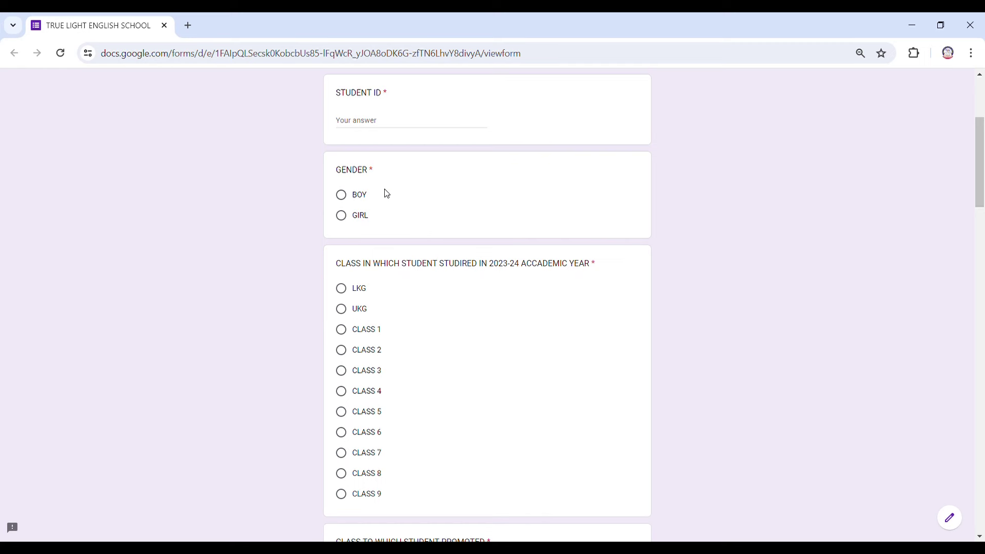
pyautogui.scroll(-1, 387, 193)
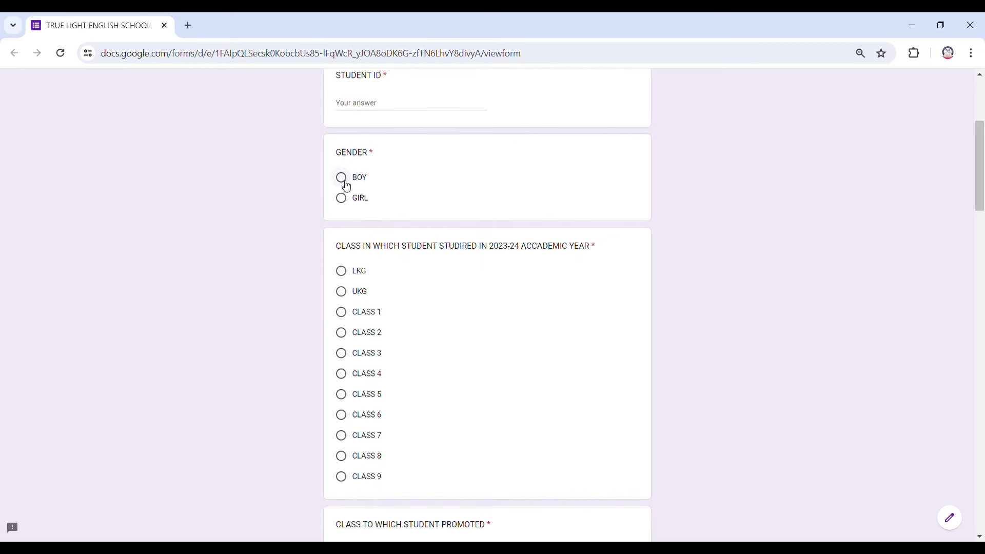
pyautogui.scroll(-2, 428, 203)
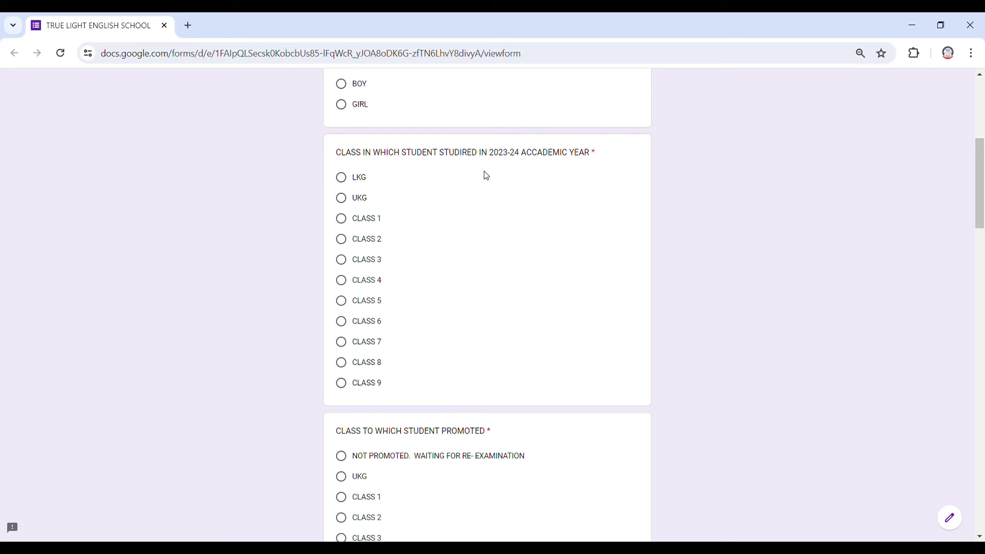
pyautogui.scroll(-2, 486, 176)
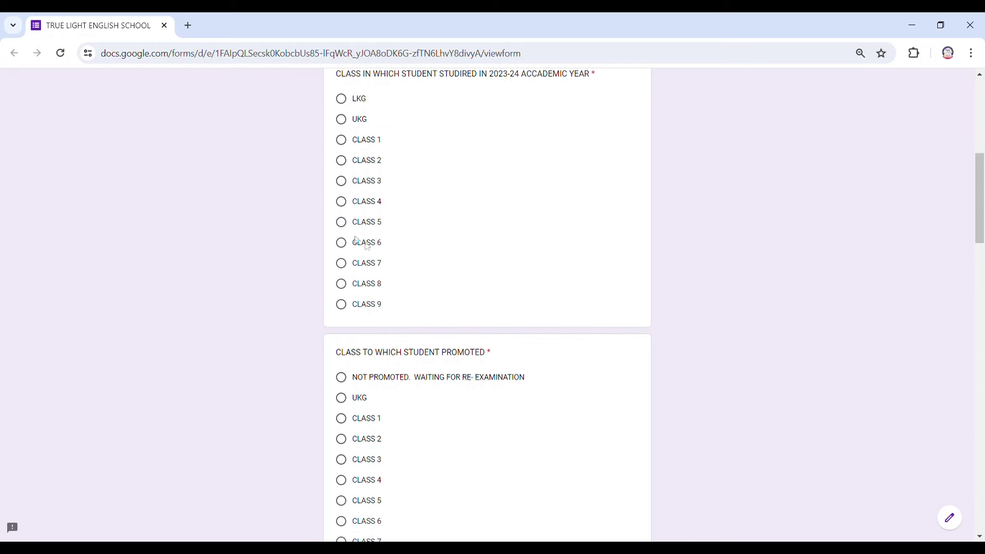
pyautogui.scroll(-2, 446, 251)
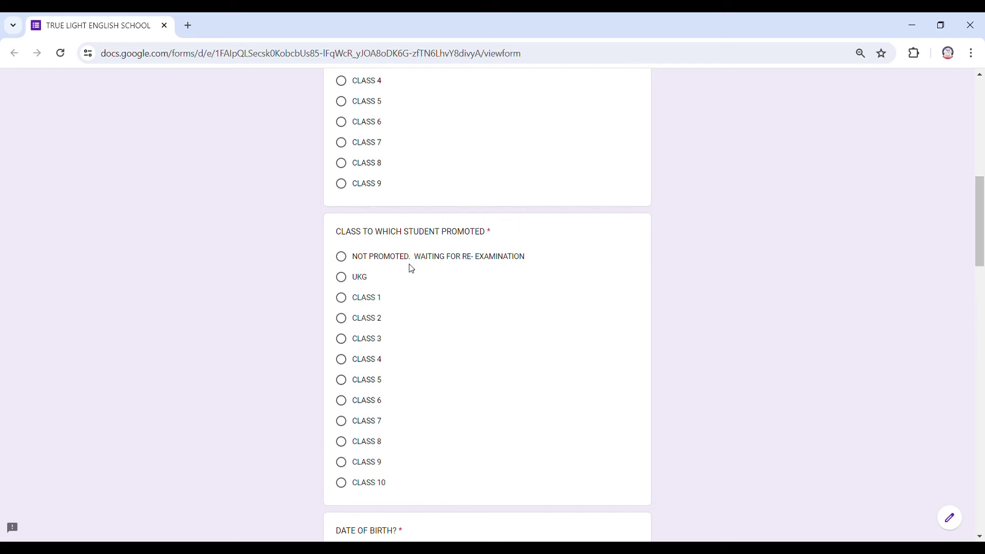
pyautogui.scroll(-1, 412, 269)
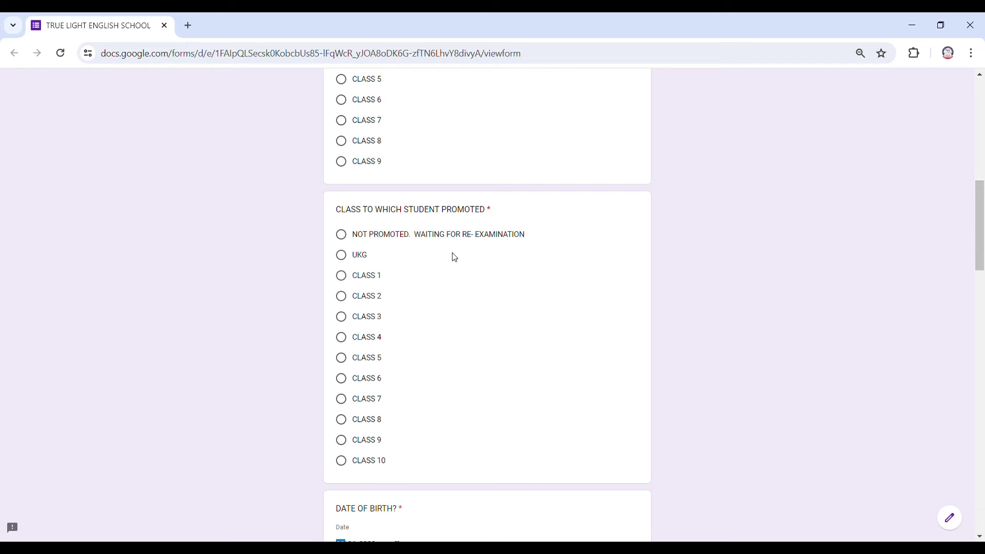
# Enter the student's date of birth in the required date question.
pyautogui.scroll(-2, 455, 257)
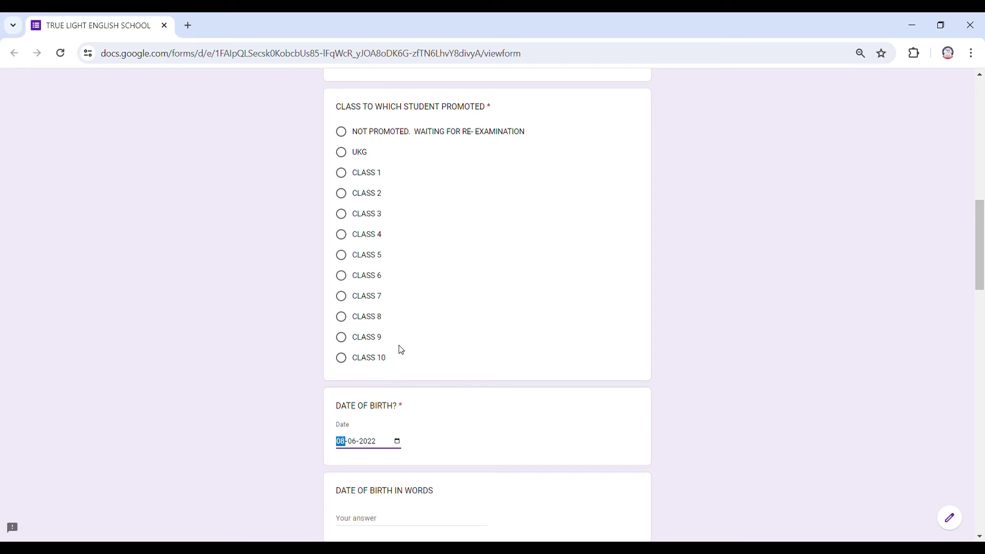
pyautogui.scroll(-2, 401, 350)
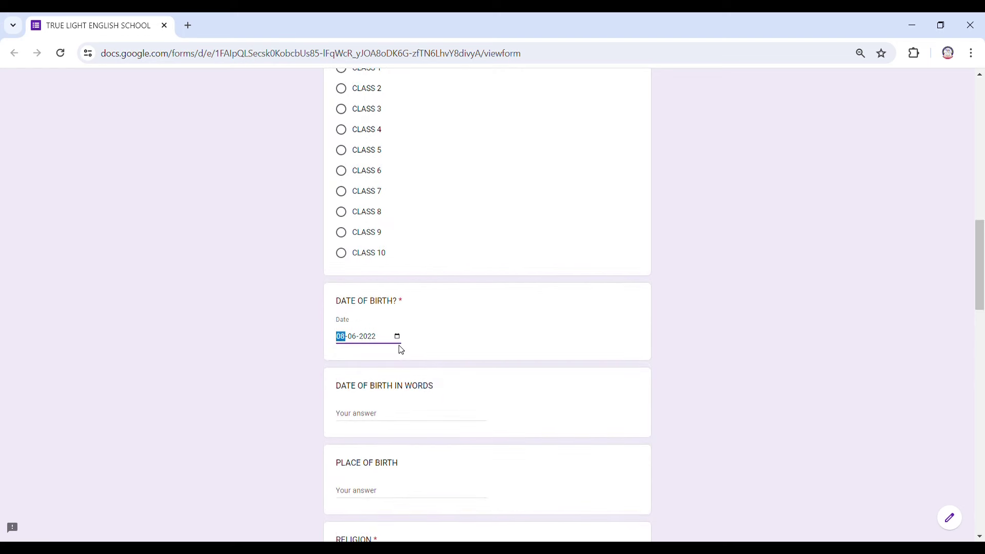
pyautogui.scroll(-2, 401, 349)
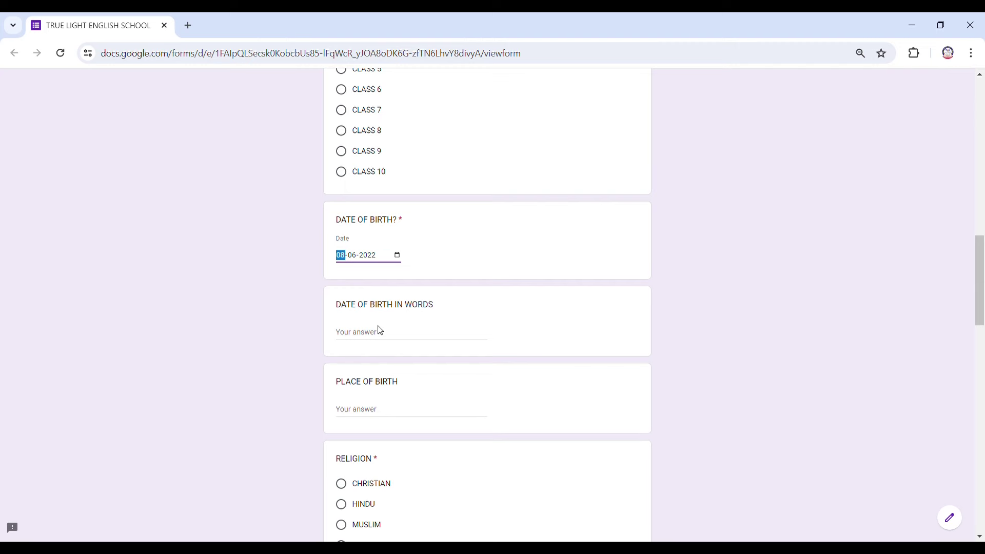
pyautogui.write('2018')
# Examine the questions on date of birth in words, place of birth, religion, cast, Aadhar number and school transportation.
pyautogui.scroll(-1, 394, 314)
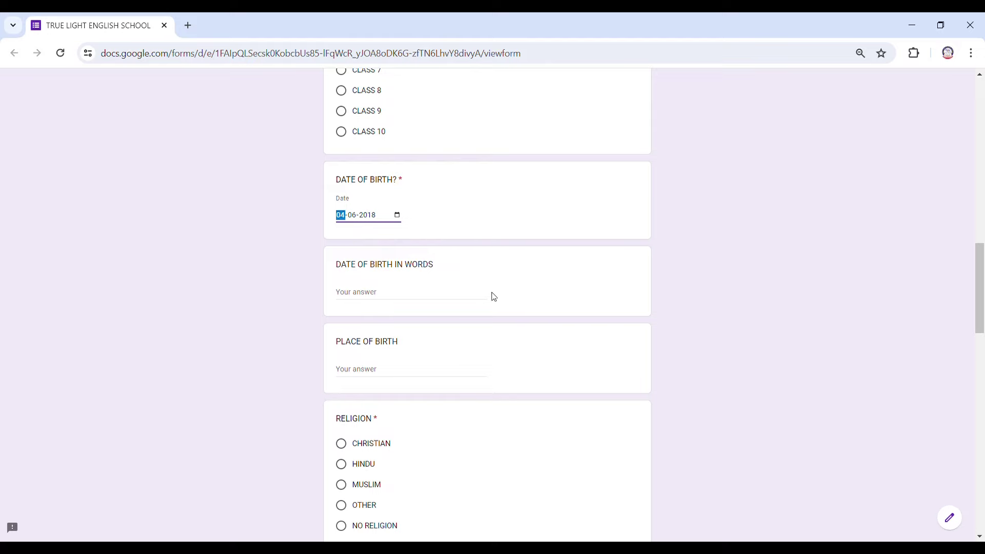
pyautogui.scroll(-2, 494, 297)
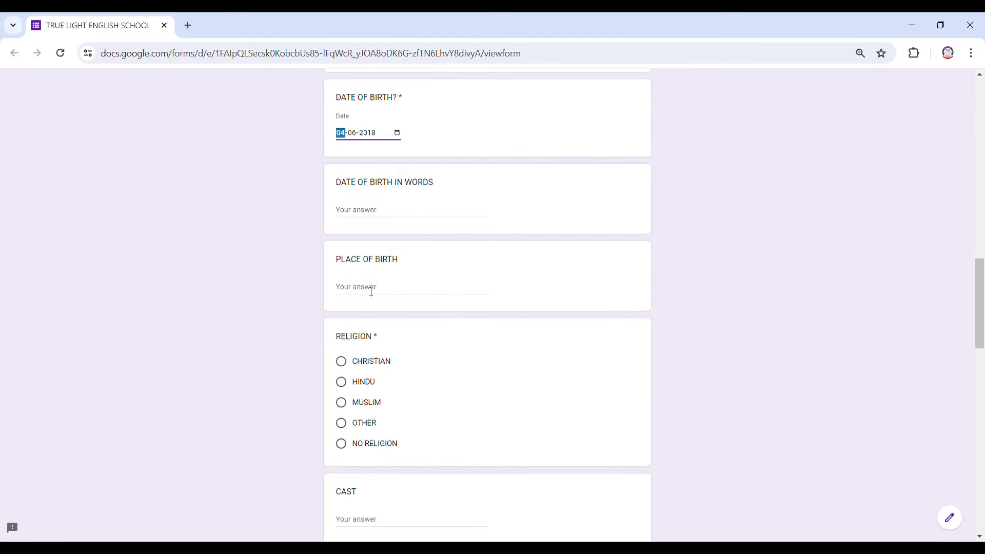
pyautogui.scroll(-3, 371, 292)
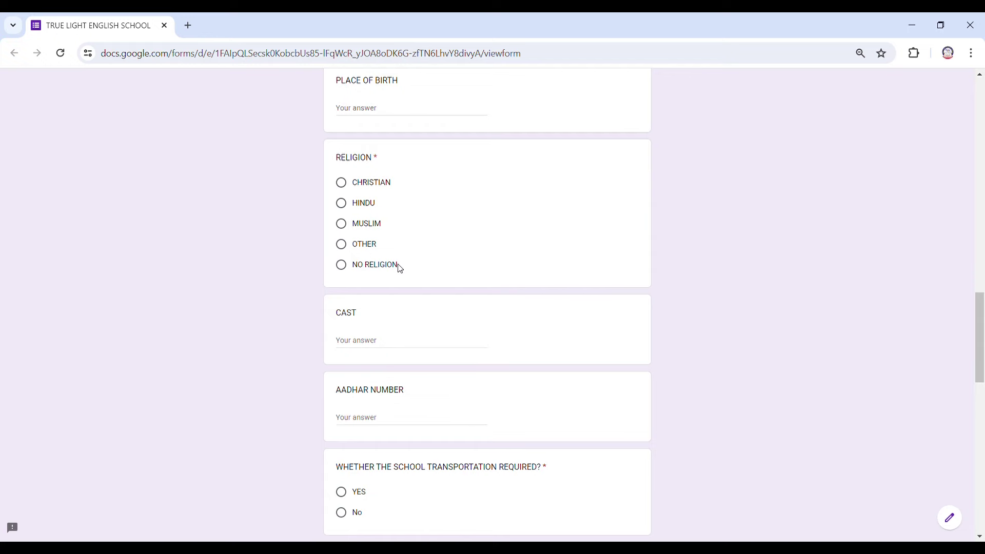
pyautogui.scroll(-2, 400, 268)
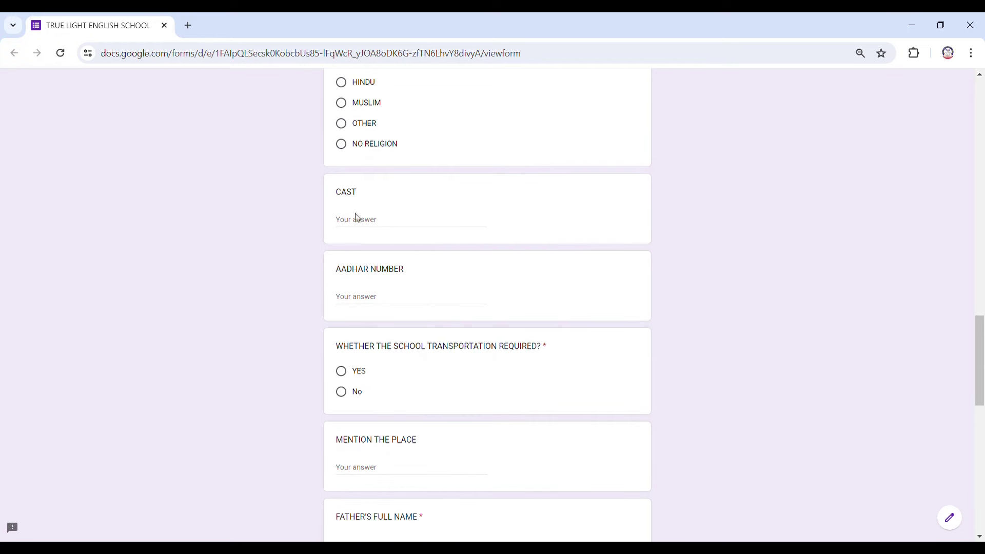
pyautogui.scroll(2, 388, 220)
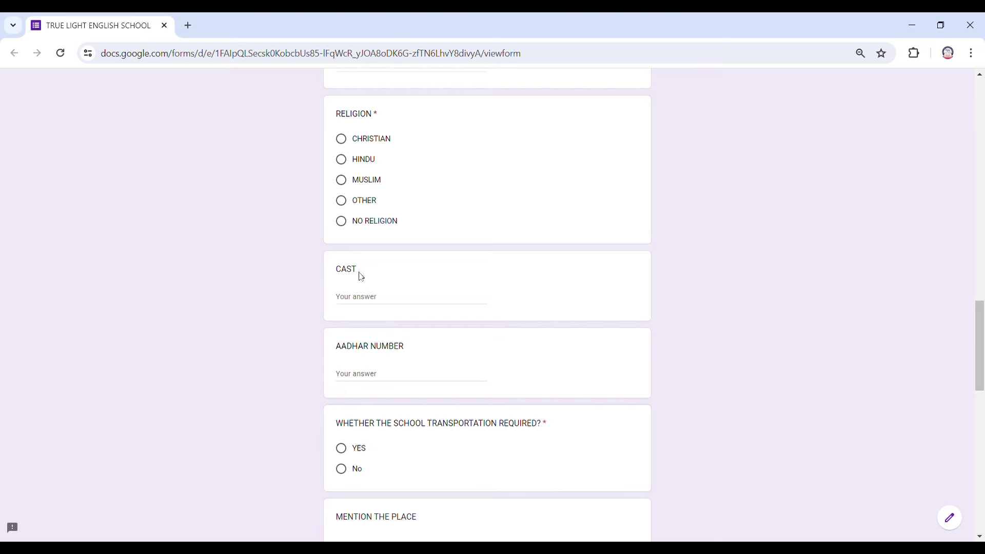
pyautogui.click(363, 299)
pyautogui.scroll(-2, 363, 299)
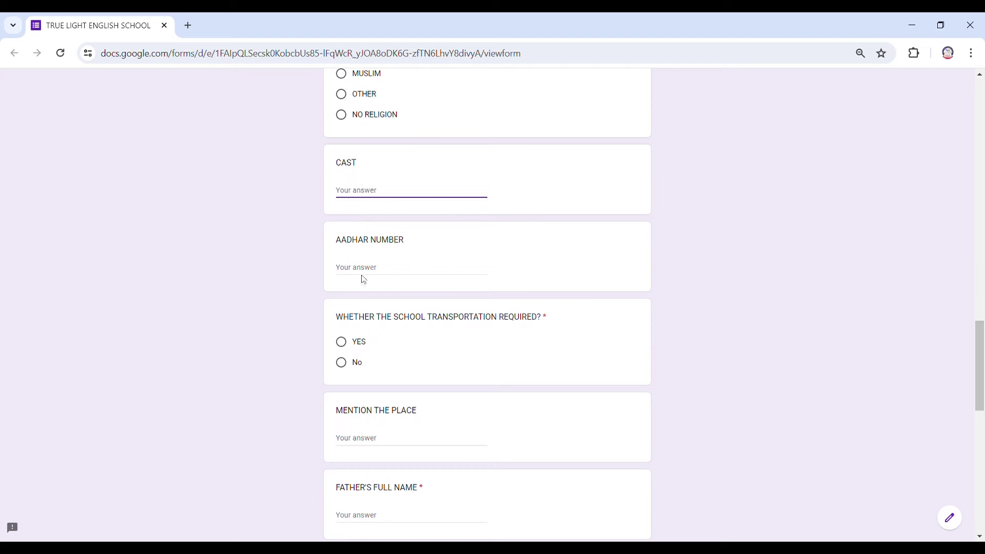
pyautogui.click(367, 270)
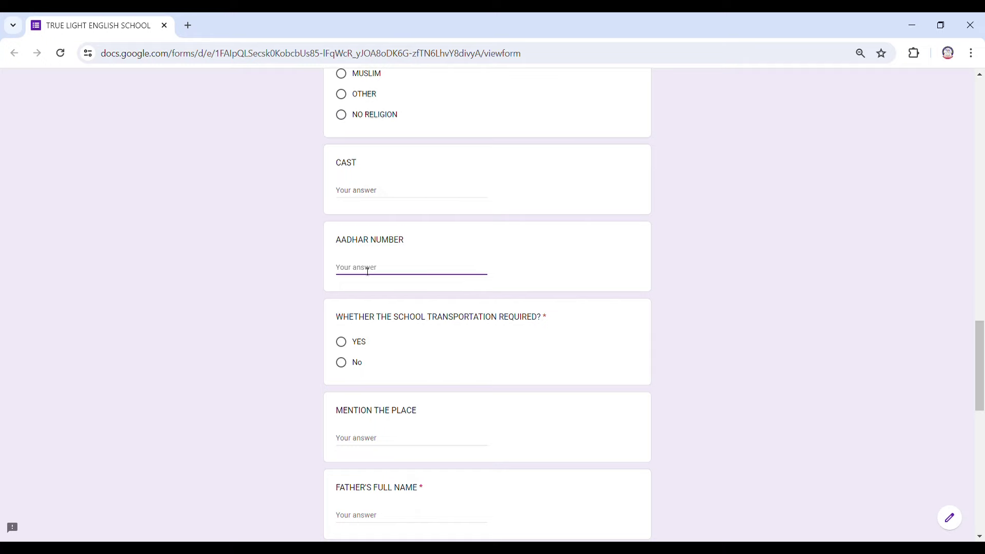
pyautogui.scroll(-2, 367, 270)
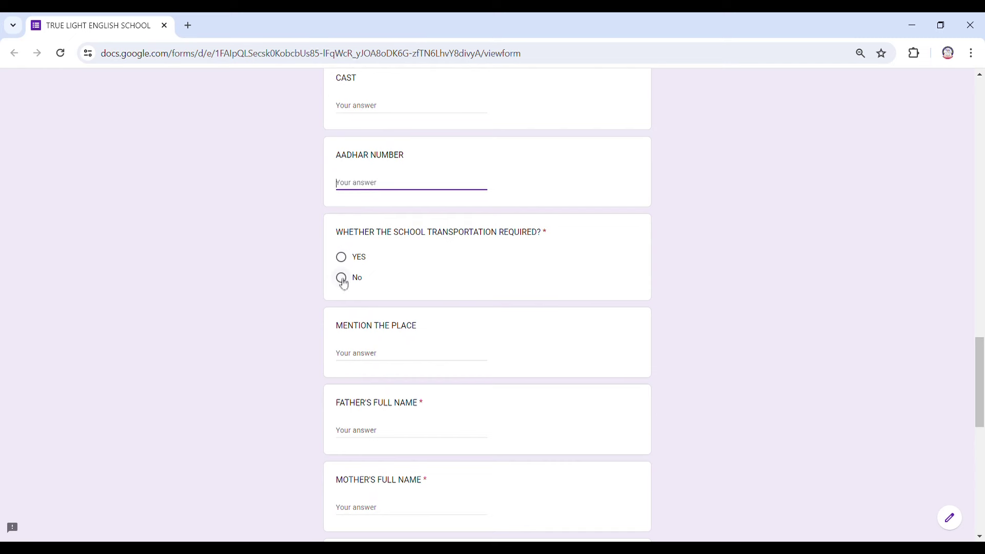
# Examine the remaining questions, from the transport place and parents' names and contacts through permanent address, admission number and blood group.
pyautogui.scroll(-1, 409, 291)
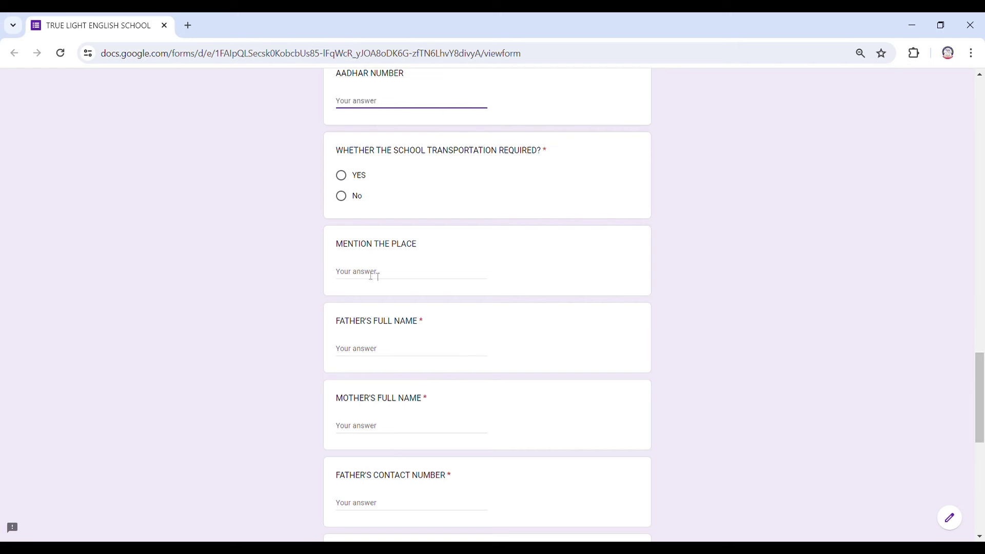
pyautogui.scroll(-1, 394, 277)
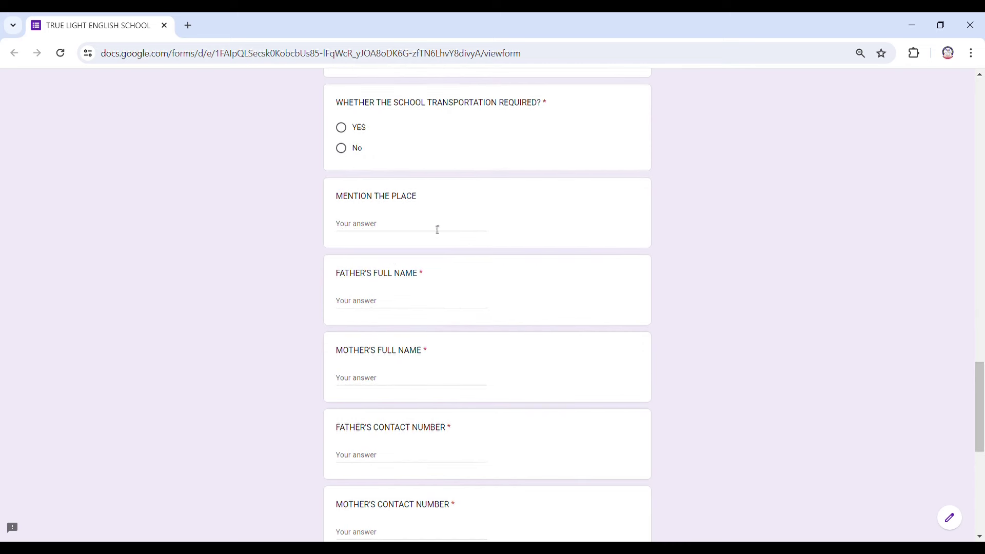
pyautogui.scroll(-1, 439, 230)
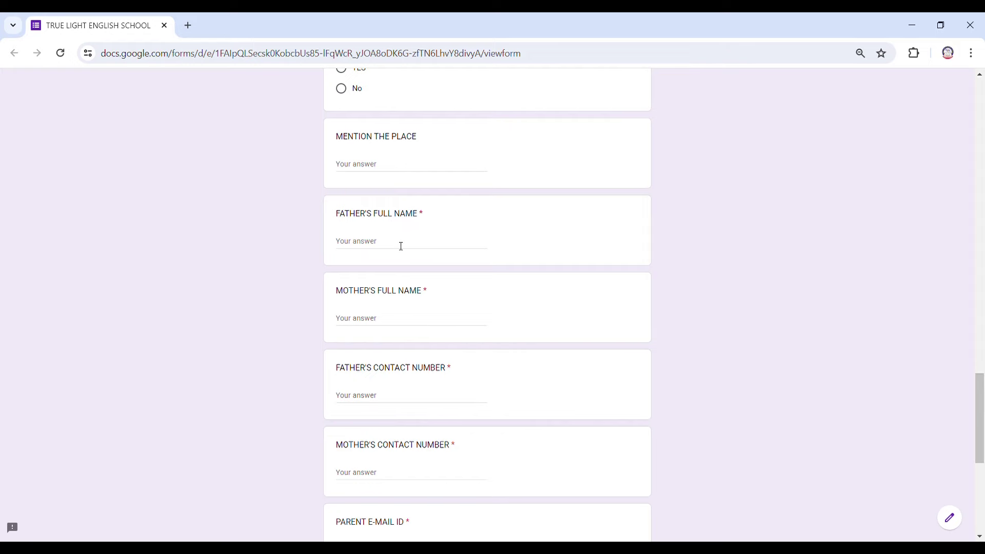
pyautogui.scroll(-2, 401, 246)
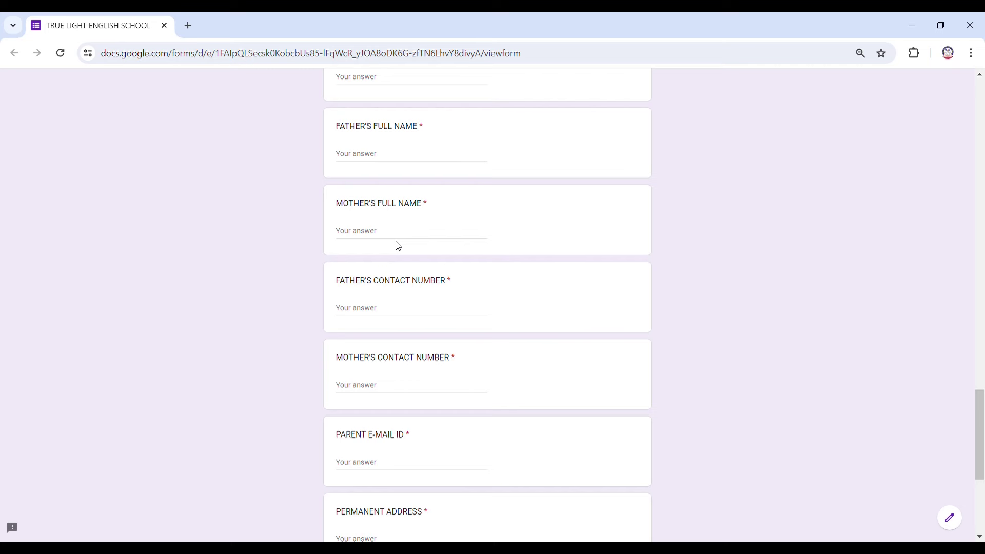
pyautogui.scroll(-1, 399, 247)
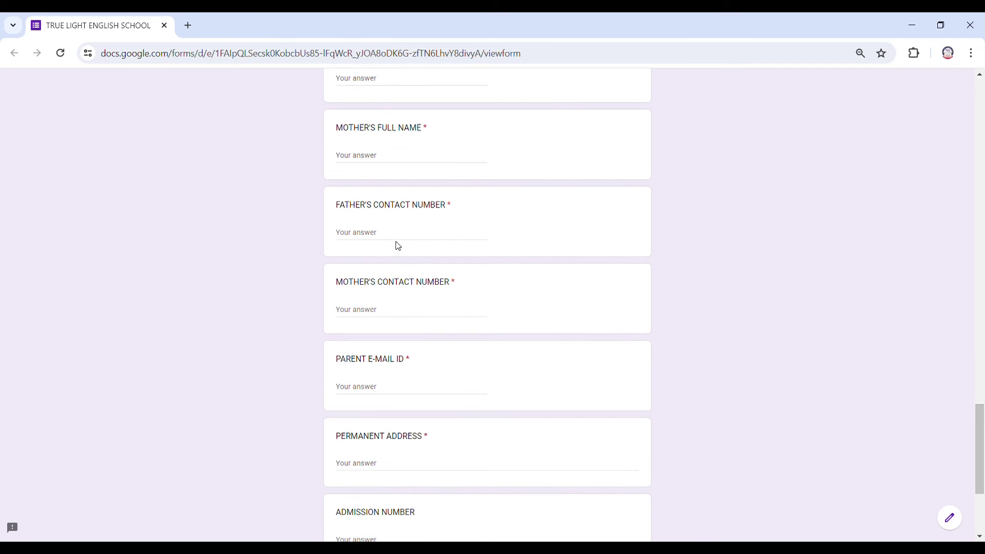
pyautogui.scroll(-1, 399, 246)
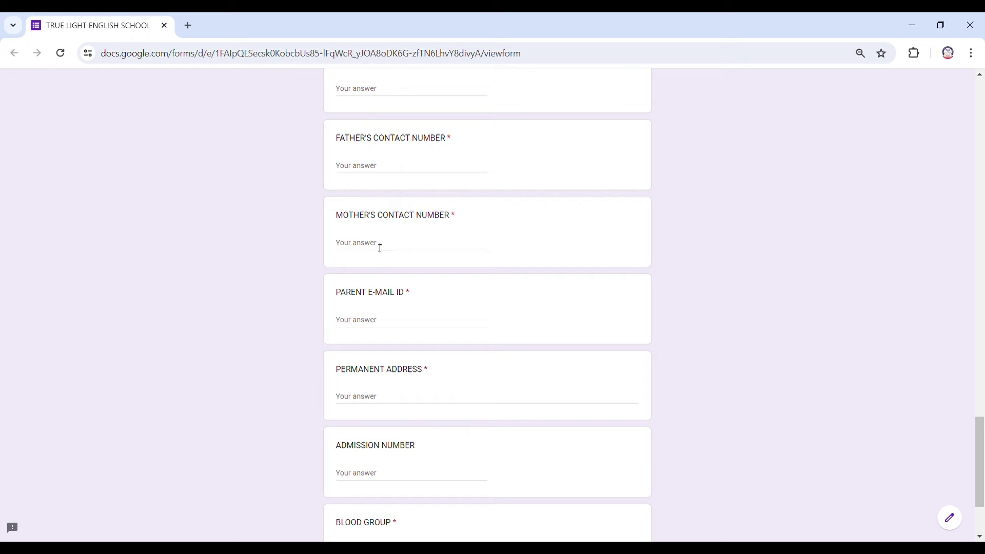
pyautogui.scroll(-1, 376, 257)
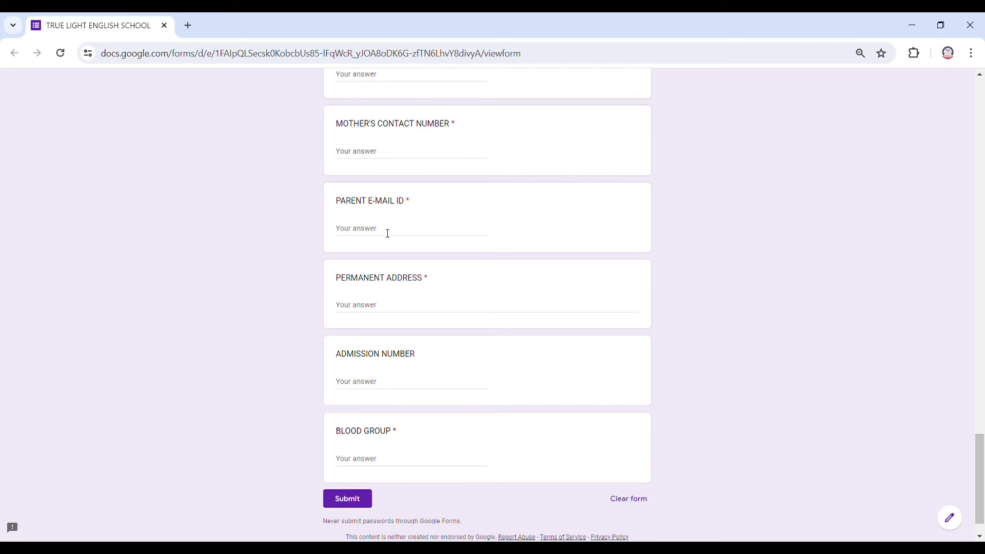
pyautogui.scroll(-1, 388, 232)
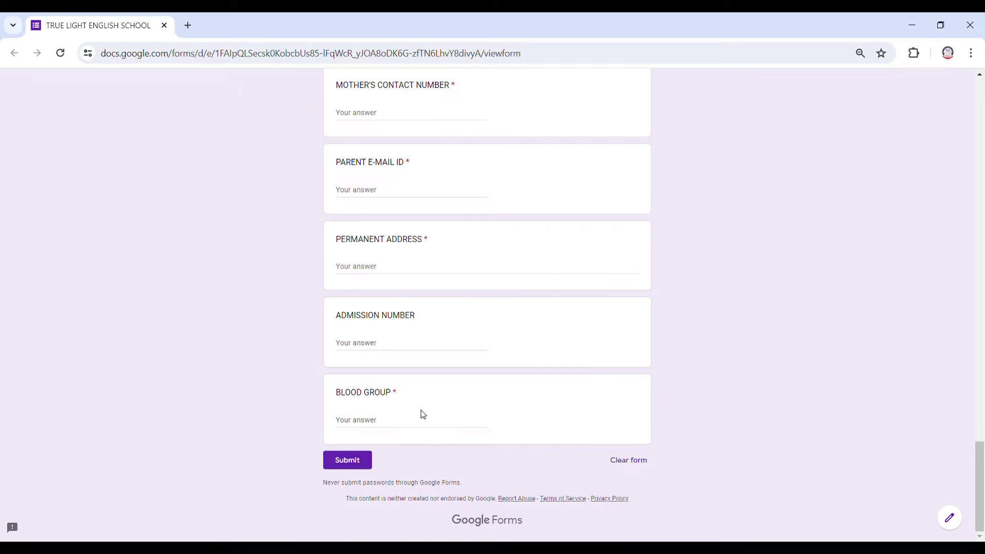
pyautogui.scroll(6, 423, 414)
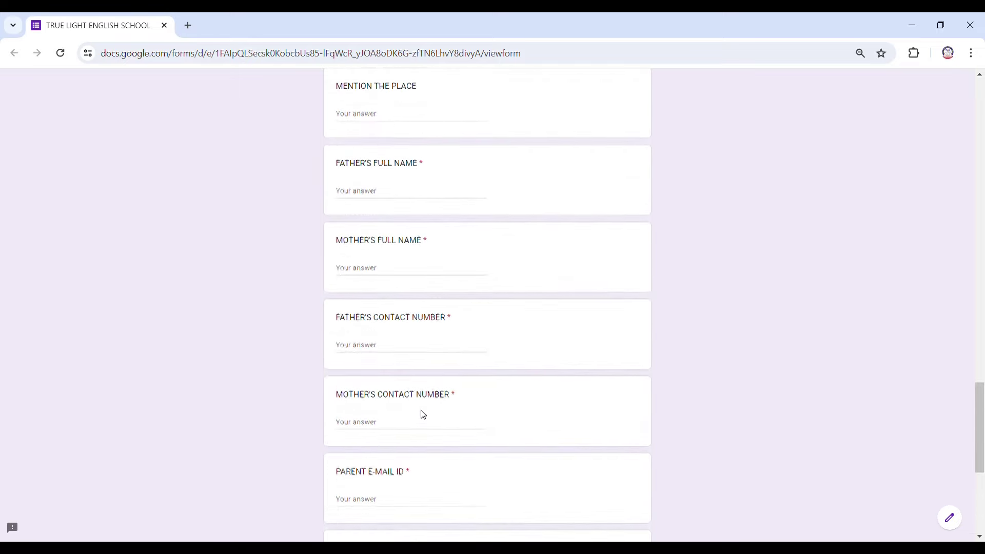
pyautogui.scroll(20, 423, 414)
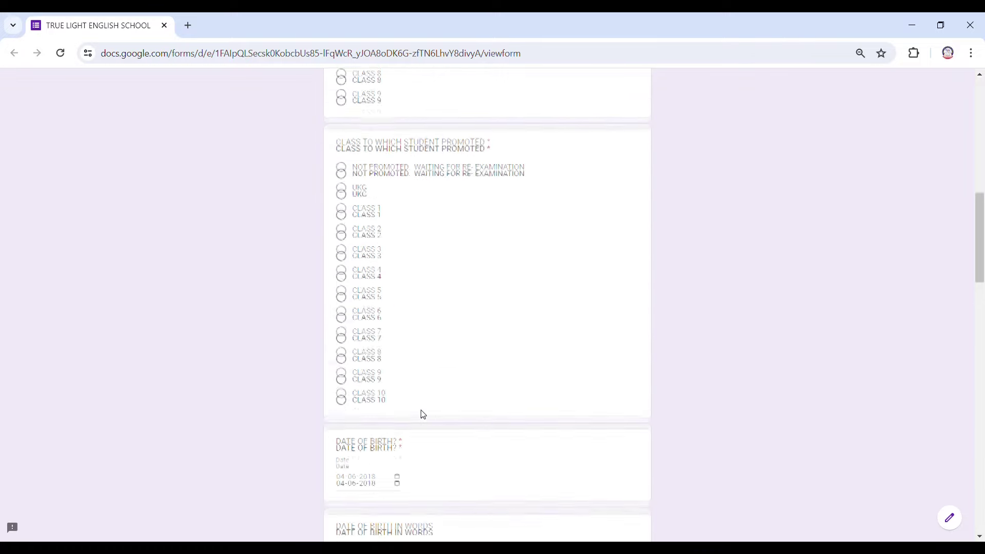
pyautogui.scroll(12, 423, 414)
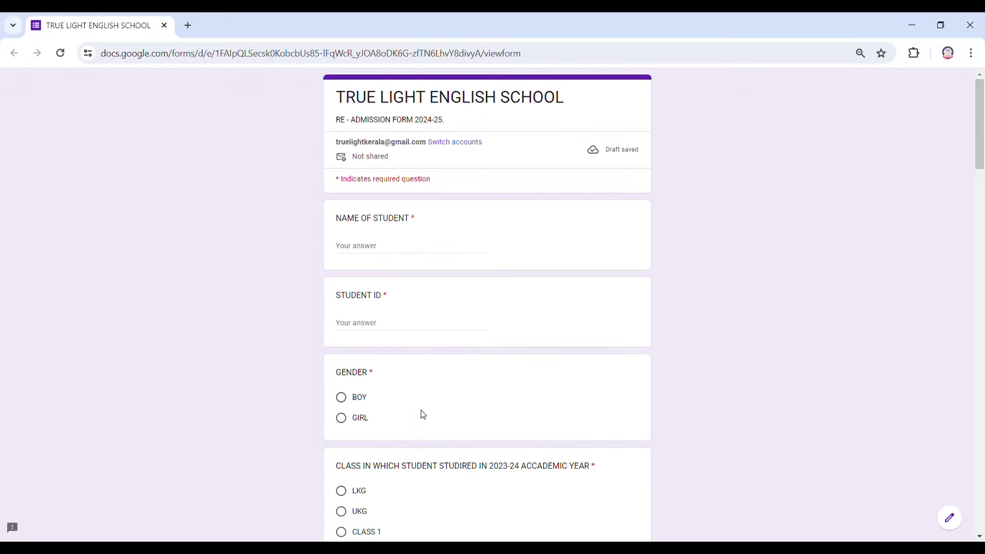
pyautogui.scroll(-20, 423, 413)
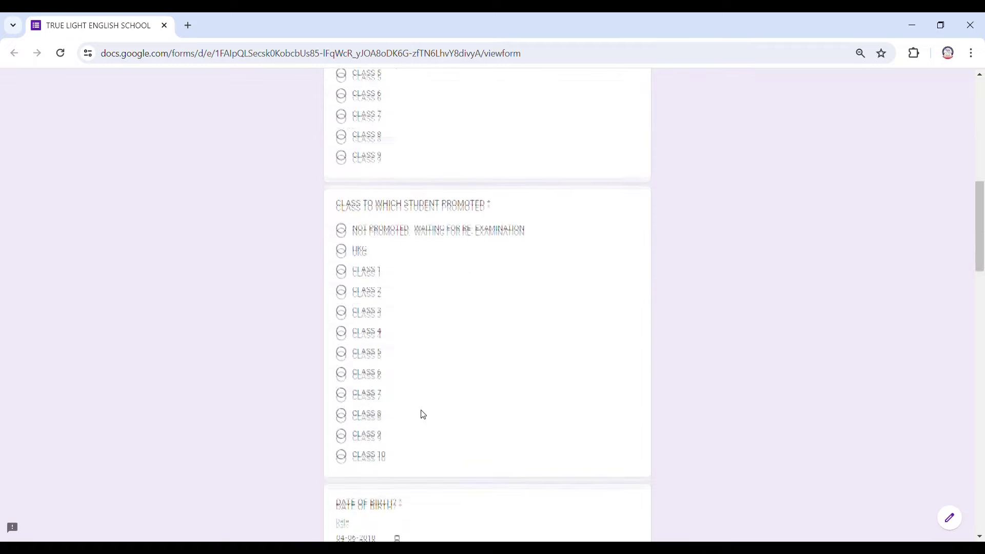
pyautogui.scroll(-10, 423, 414)
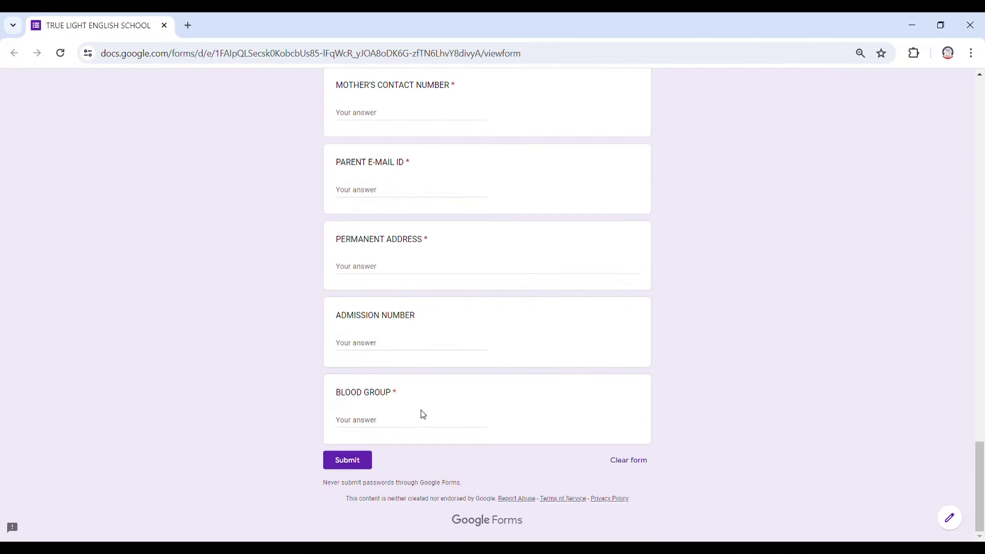